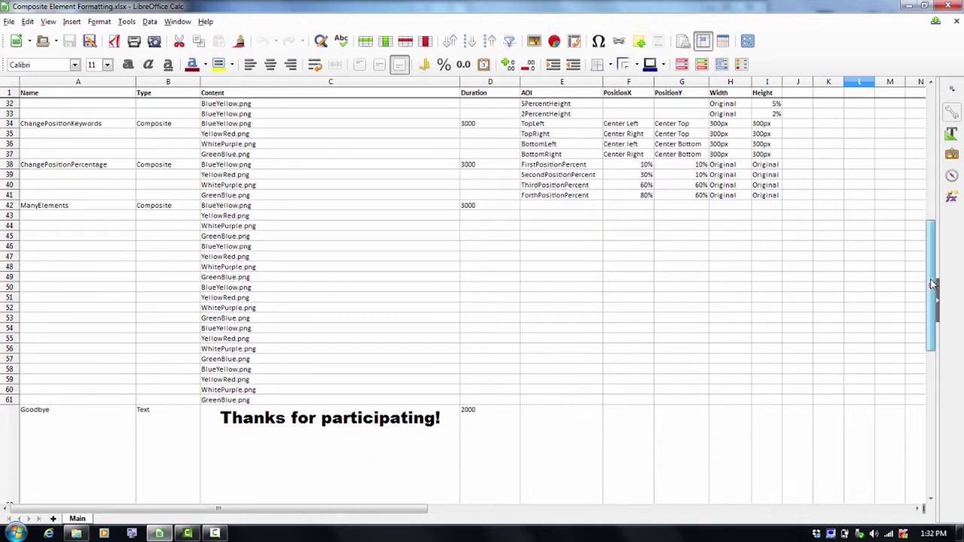
Scroll through the stimulus rows to find the TextAutoLayout stimulus.
drag(933, 284, 930, 163)
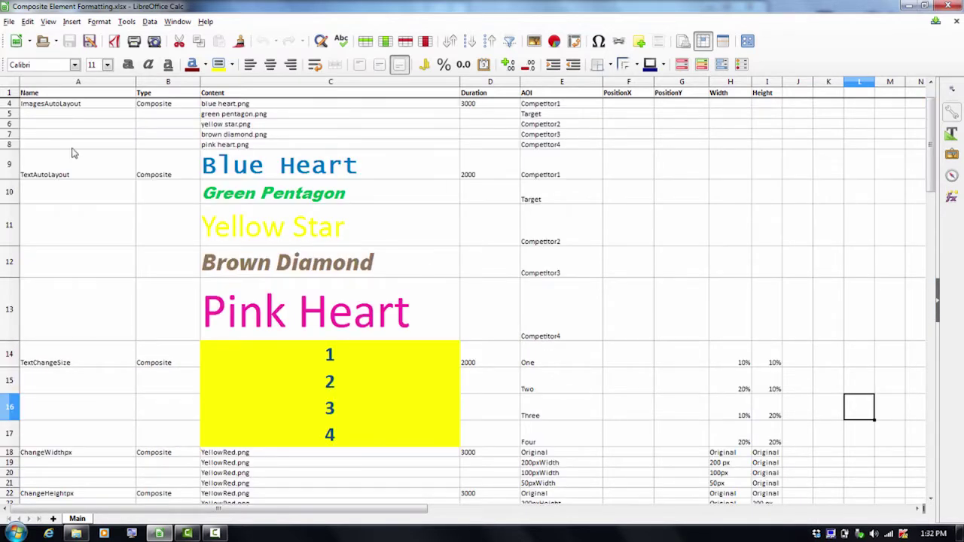
click(59, 169)
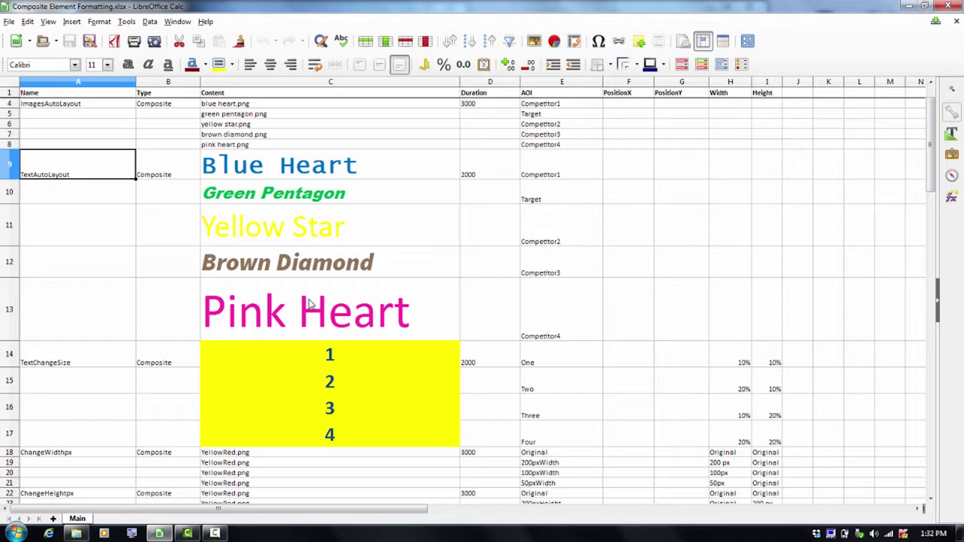
scroll(309, 304, up, 1)
Change the welcome text in cell C3 to "We will now begin this experiment.".
click(257, 122)
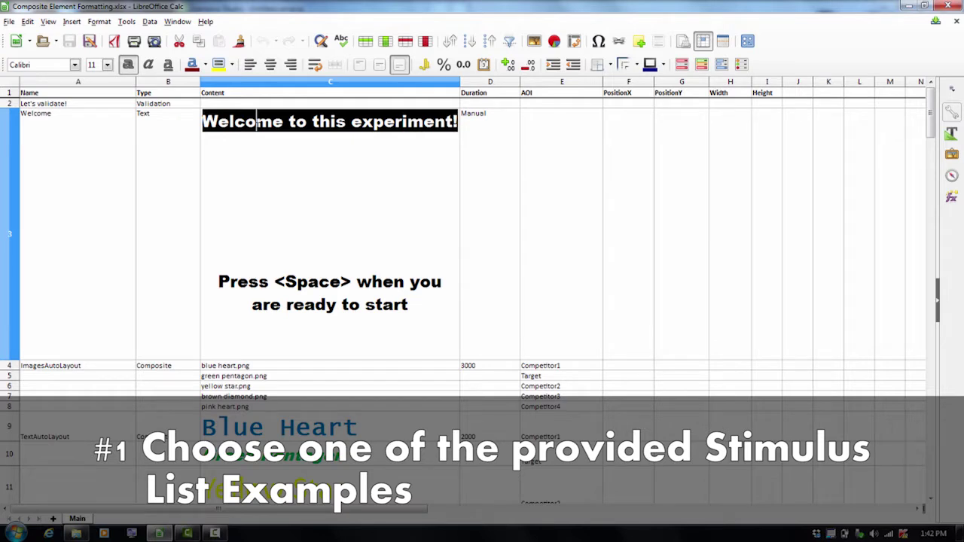
double_click(257, 121)
drag(283, 121, 219, 121)
key(BackSpace)
text(e will now begin)
key(ctrl+shift+Right)
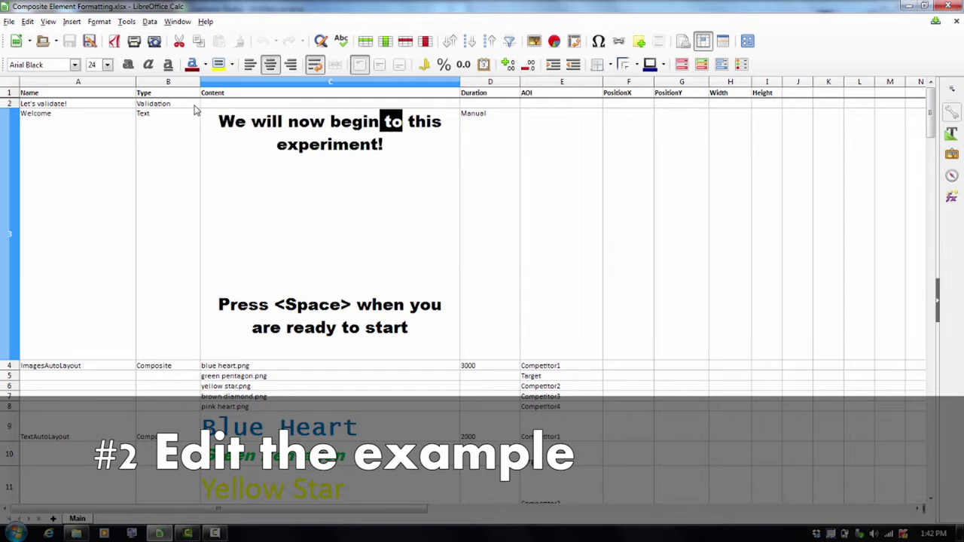
key(Delete)
key(BackSpace)
text(.)
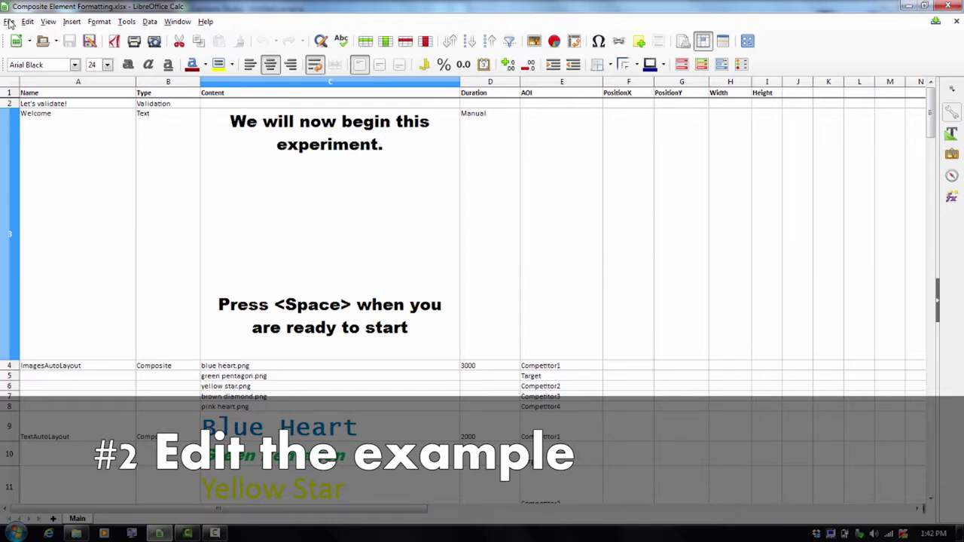
Save the sheet as a copy with the file name prefixed by "Test1_".
click(10, 21)
click(55, 153)
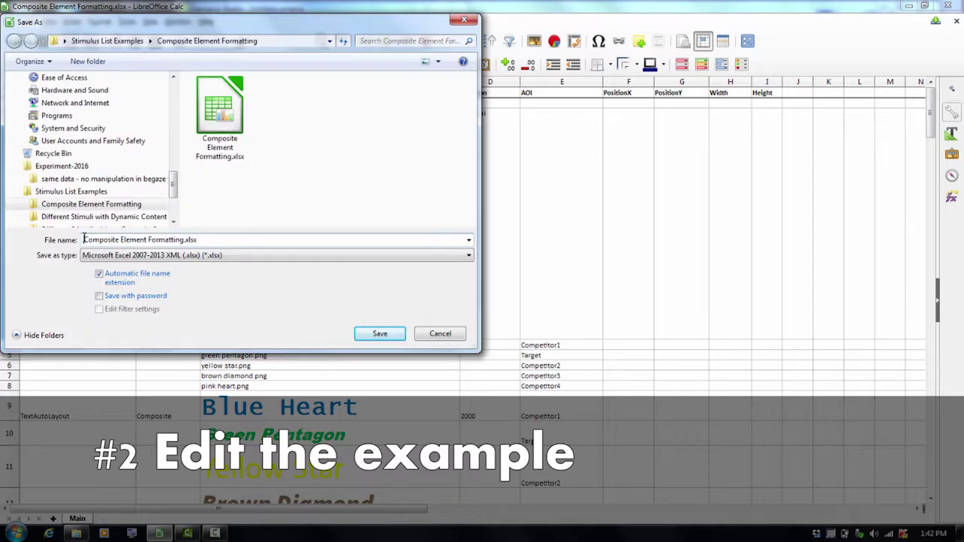
click(84, 240)
text(Test1_)
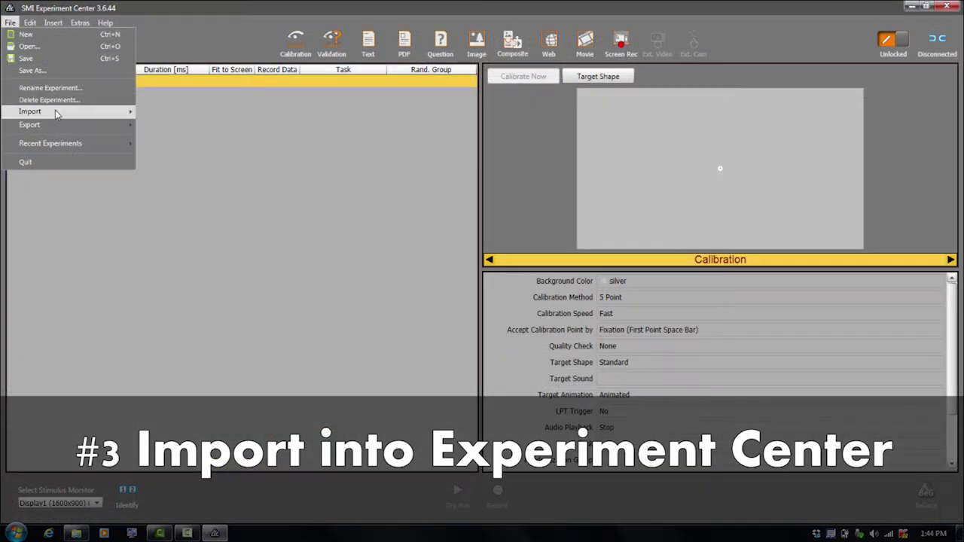
mouse_move(59, 113)
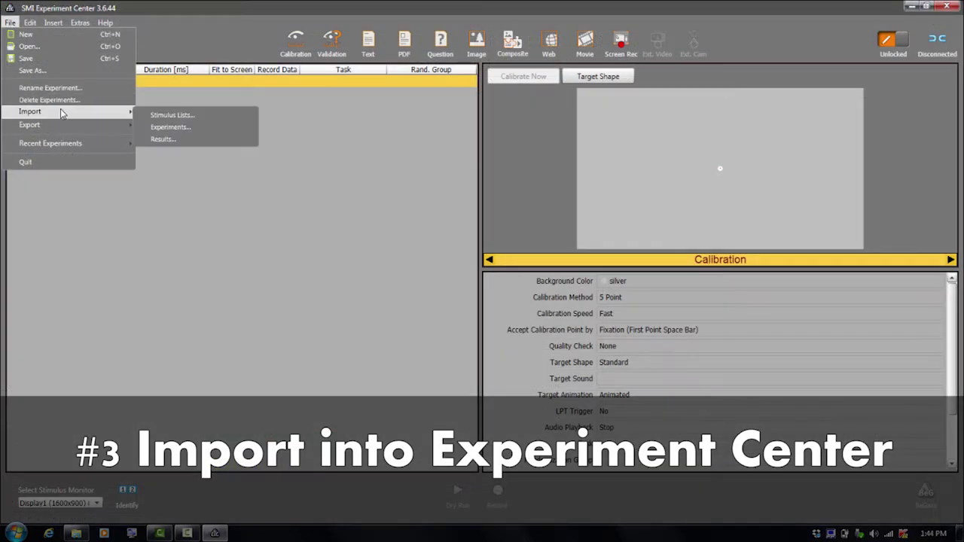
click(181, 115)
click(226, 104)
click(396, 270)
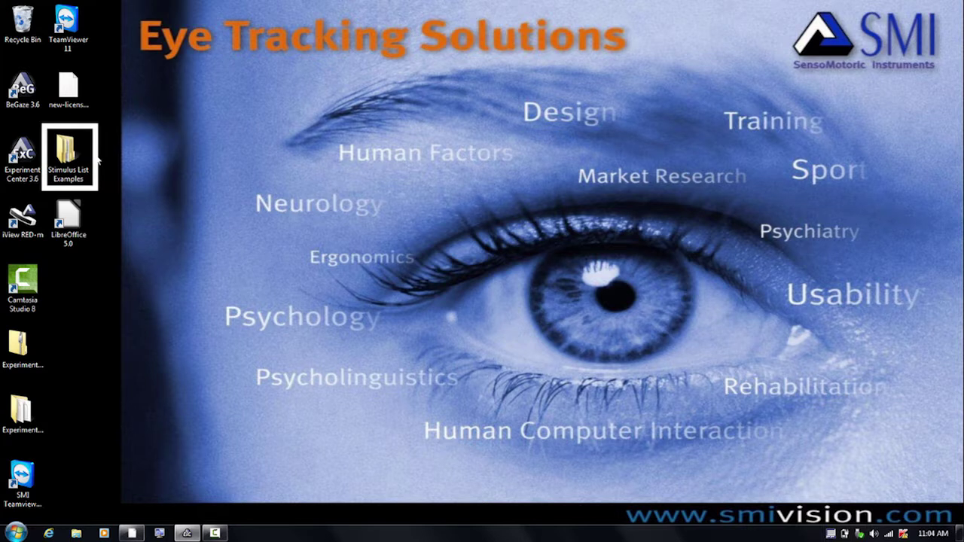
Open the Stimulus List Examples folder from the desktop.
double_click(76, 160)
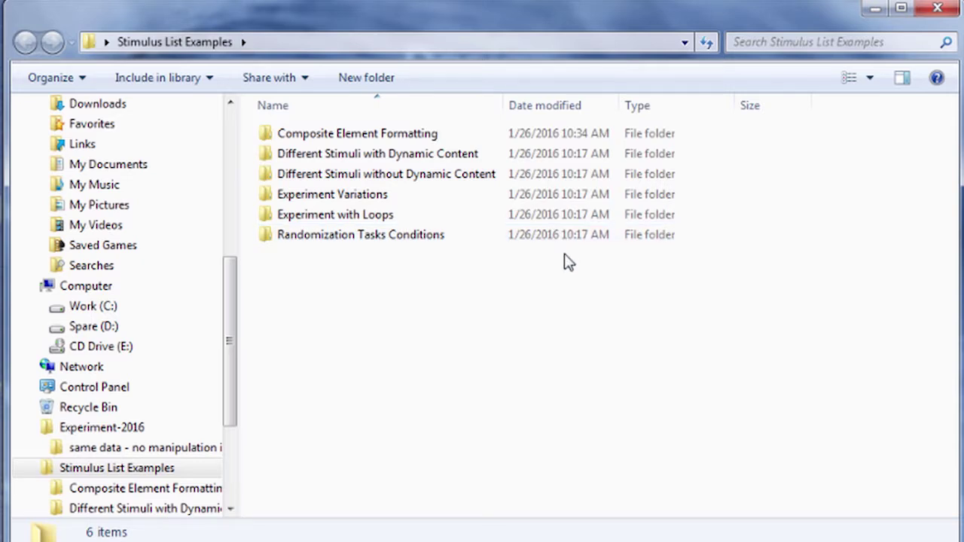
Open Composite Element Formatting.xlsx from the Composite Element Formatting folder.
double_click(418, 134)
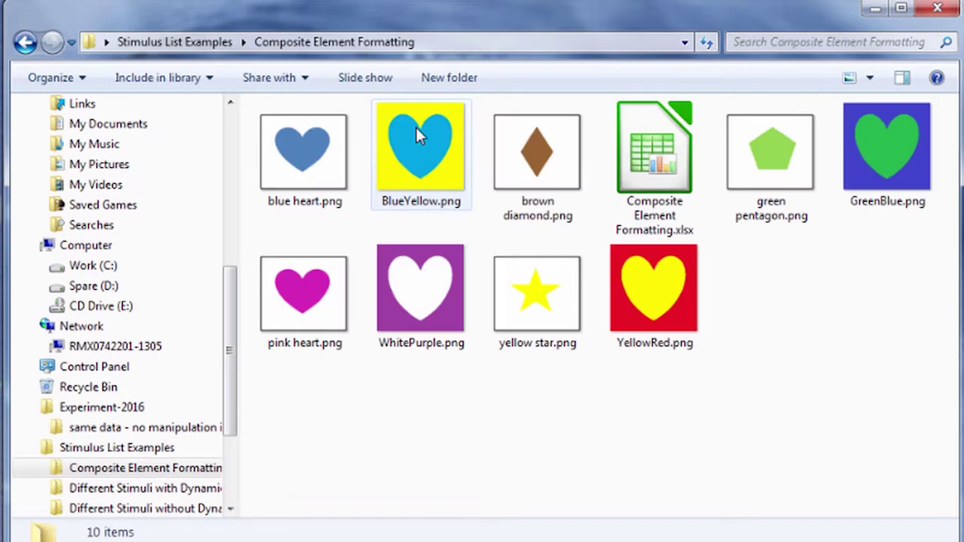
double_click(652, 184)
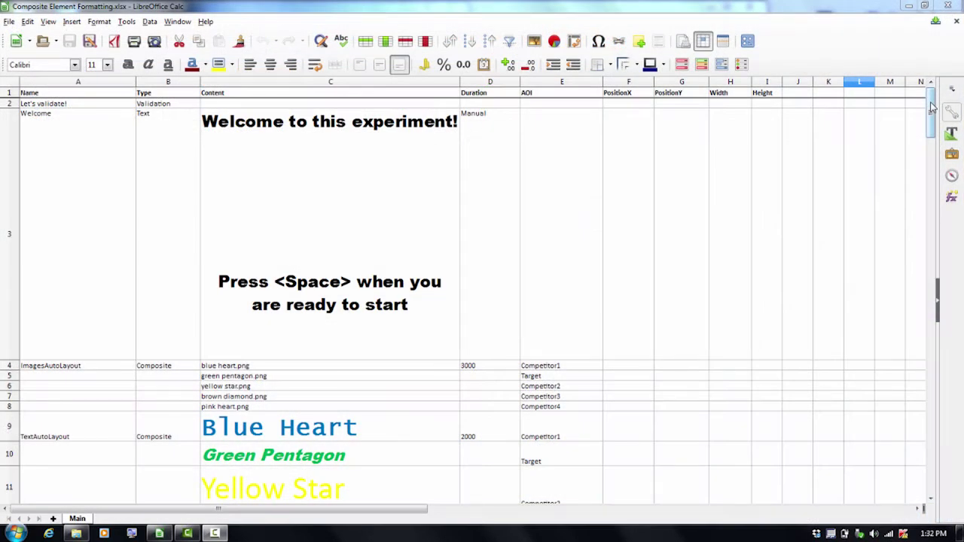
Scroll down through the spreadsheet rows to review the stimulus list.
drag(931, 108, 934, 150)
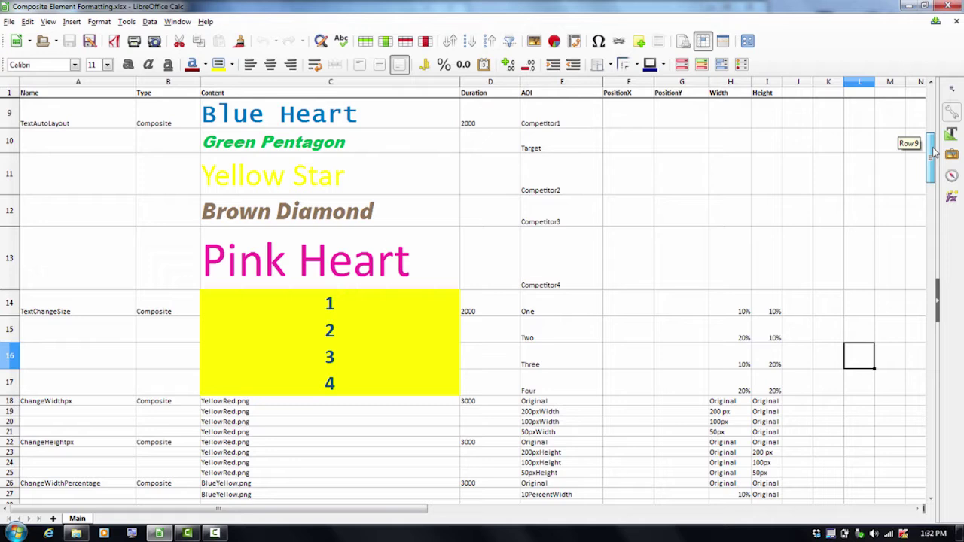
drag(933, 150, 958, 282)
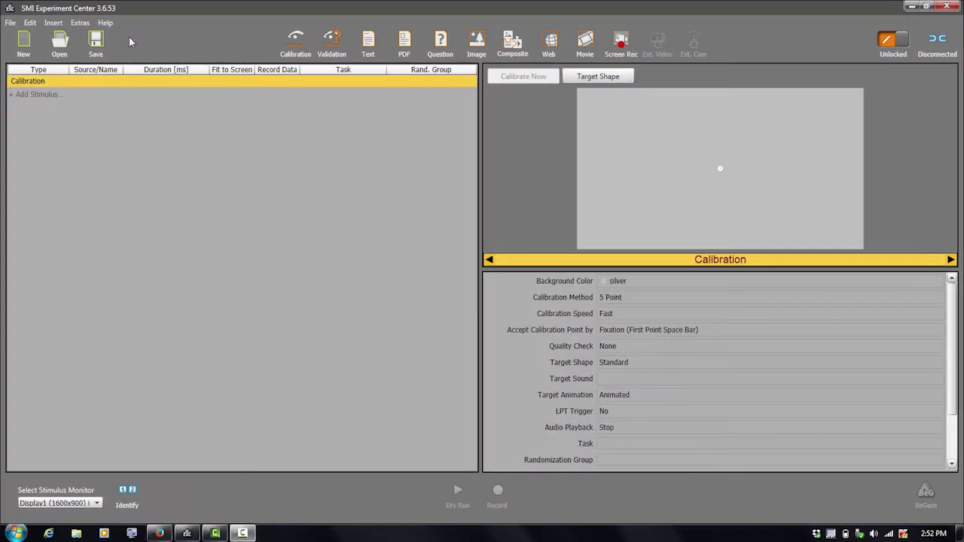
Import Test1-Composite Element Formatting.xlsx as a stimulus list through File > Import.
click(11, 23)
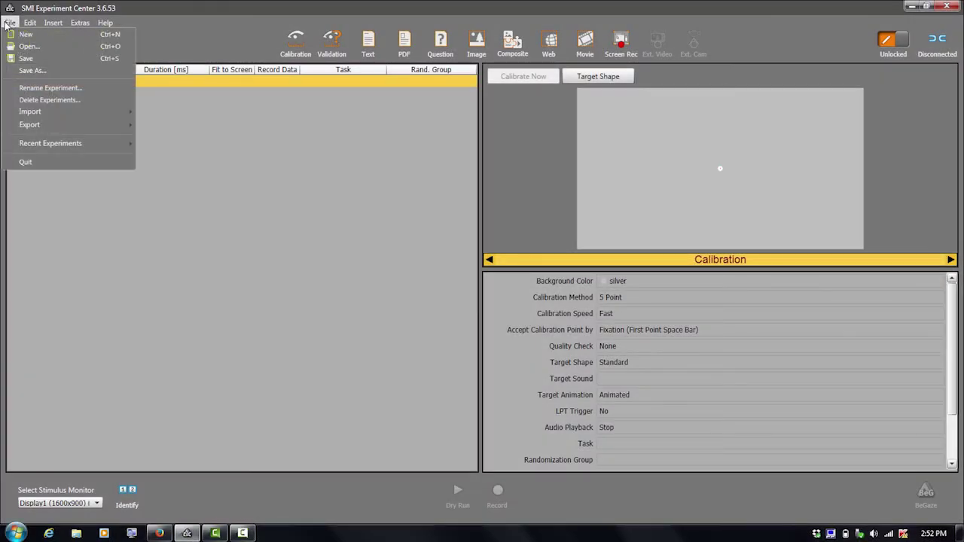
mouse_move(37, 113)
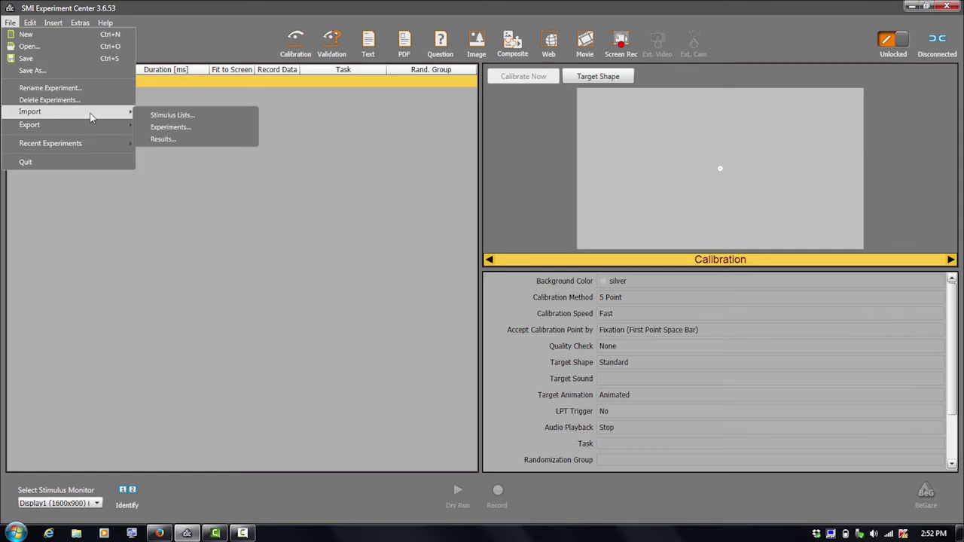
click(169, 117)
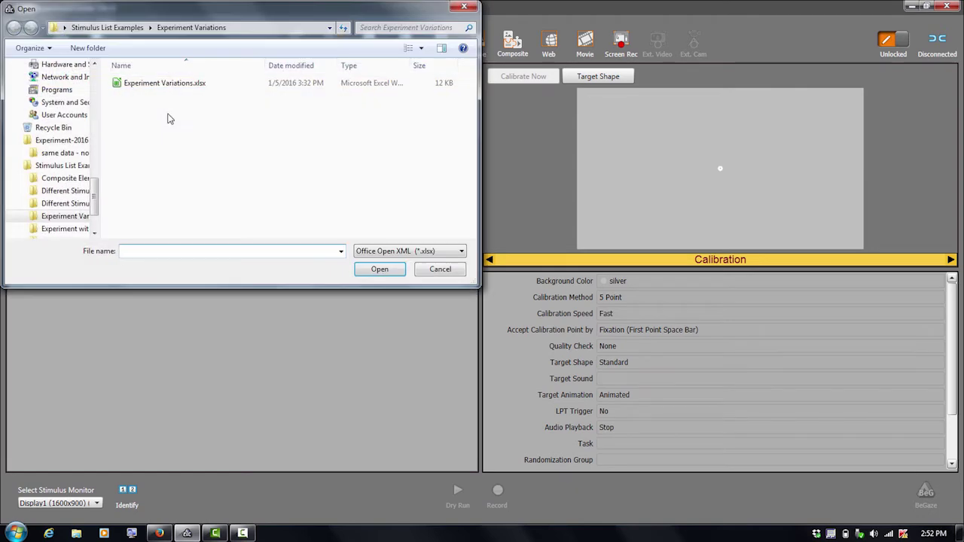
click(60, 181)
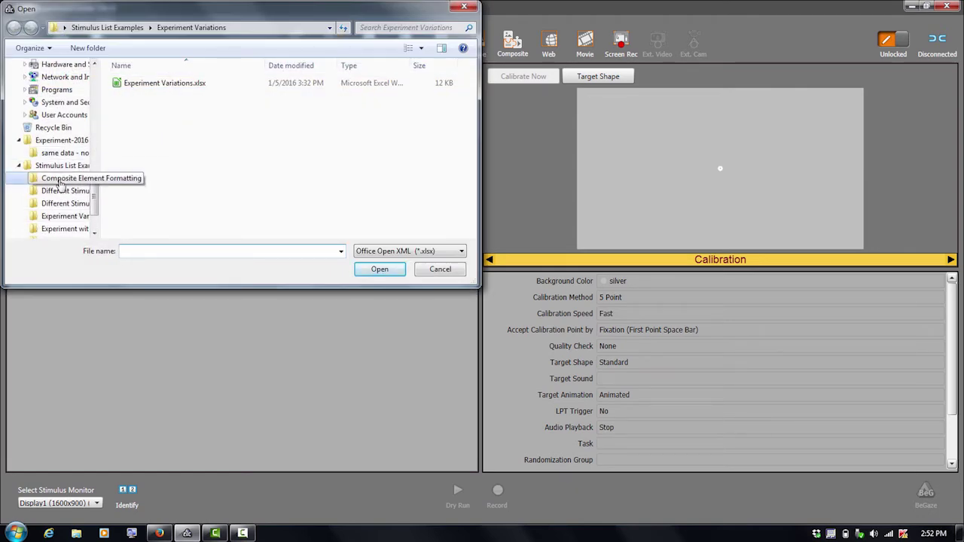
click(227, 107)
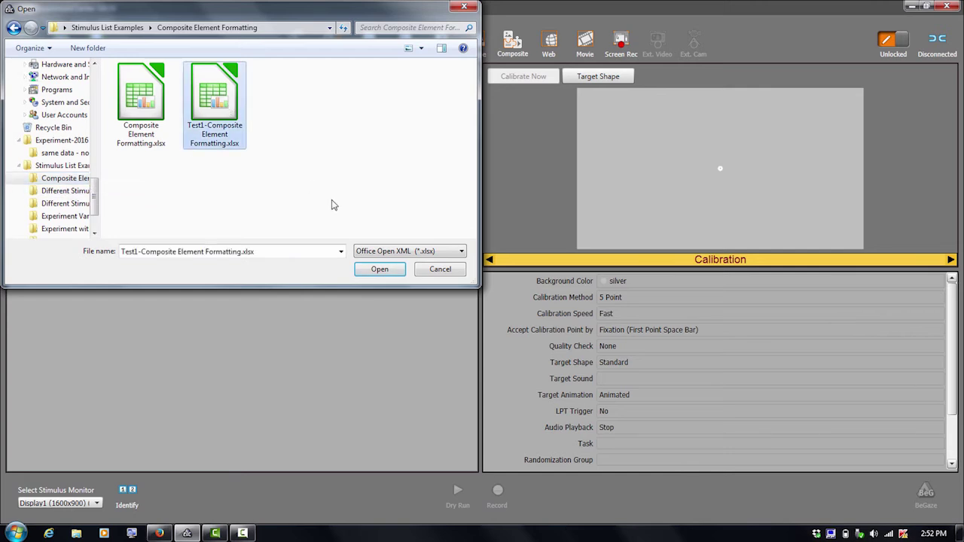
click(379, 271)
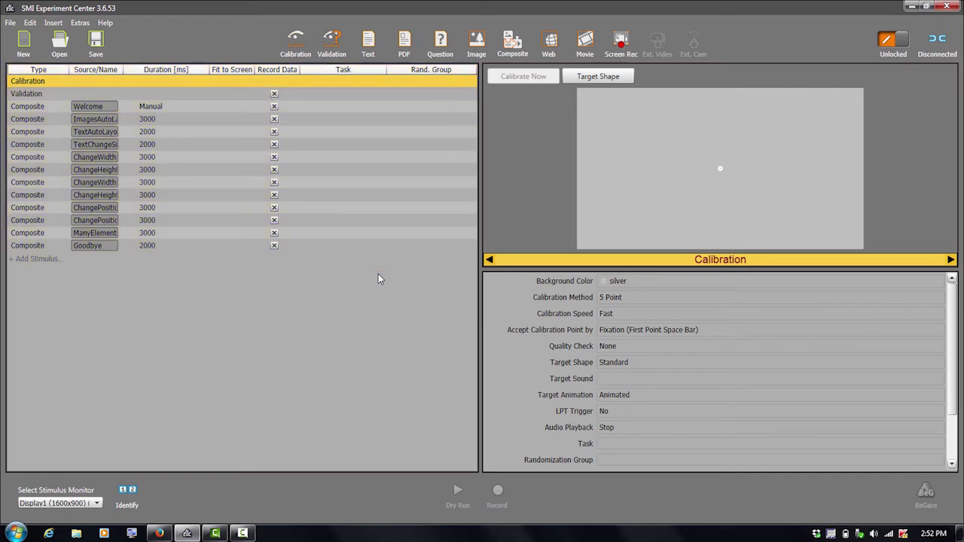
Dry-run past the welcome screen, unlock the experiment, and inspect ImagesAutoLayout's five images.
click(458, 491)
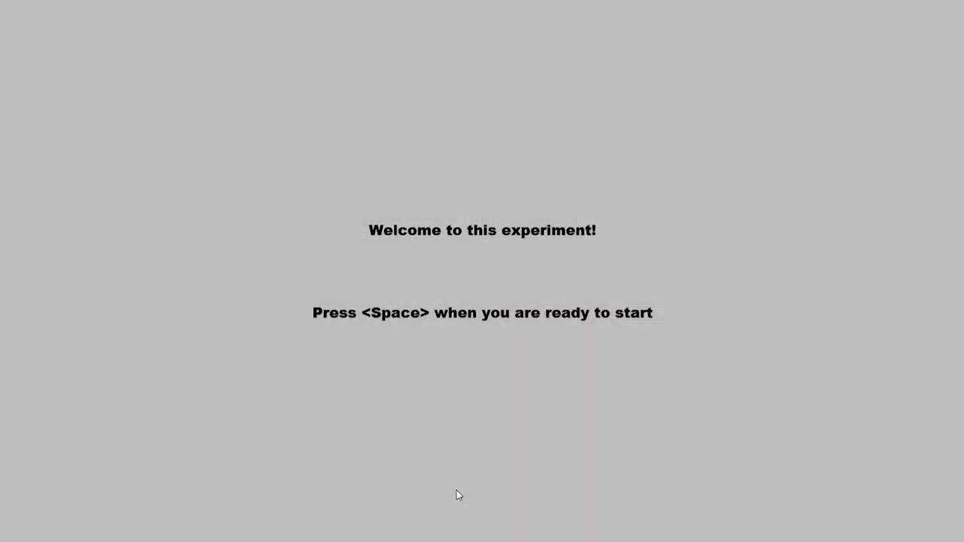
key(space)
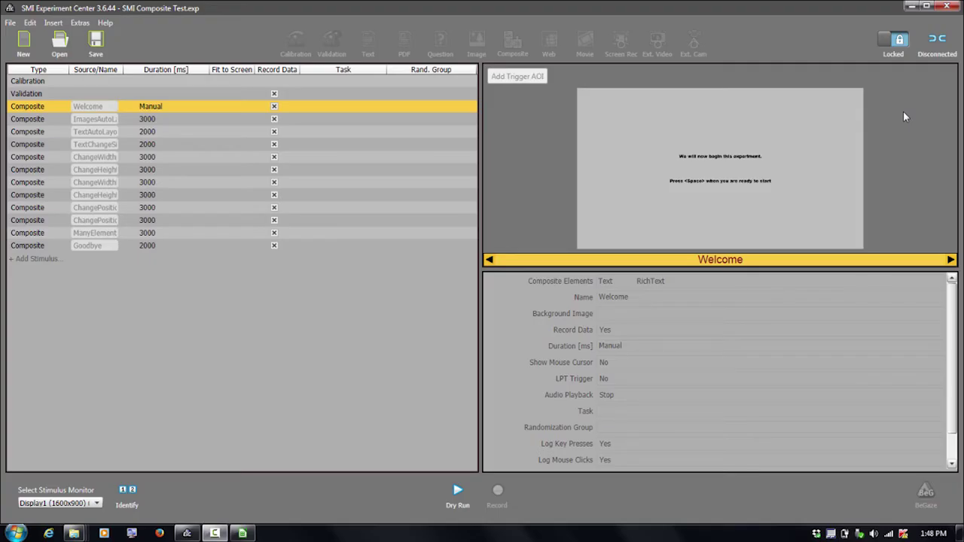
click(895, 40)
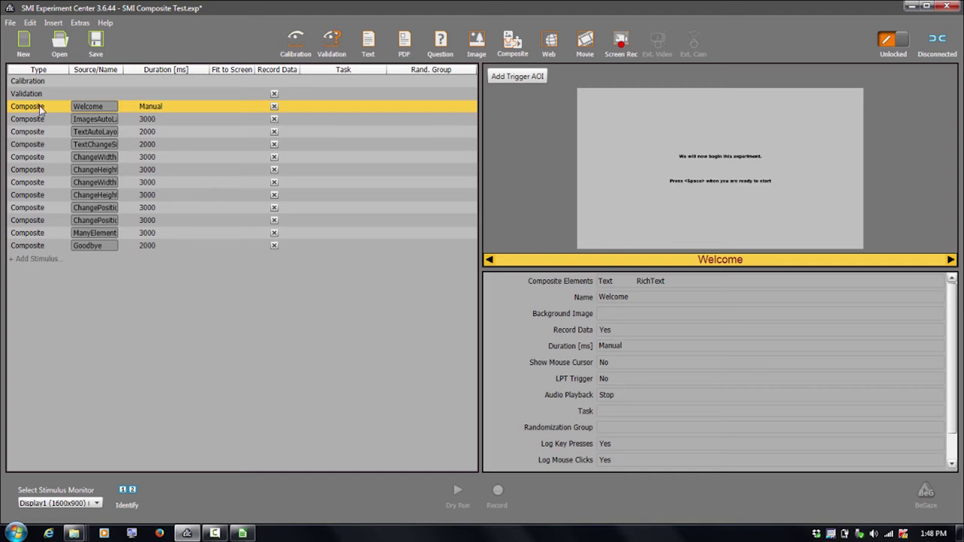
double_click(51, 120)
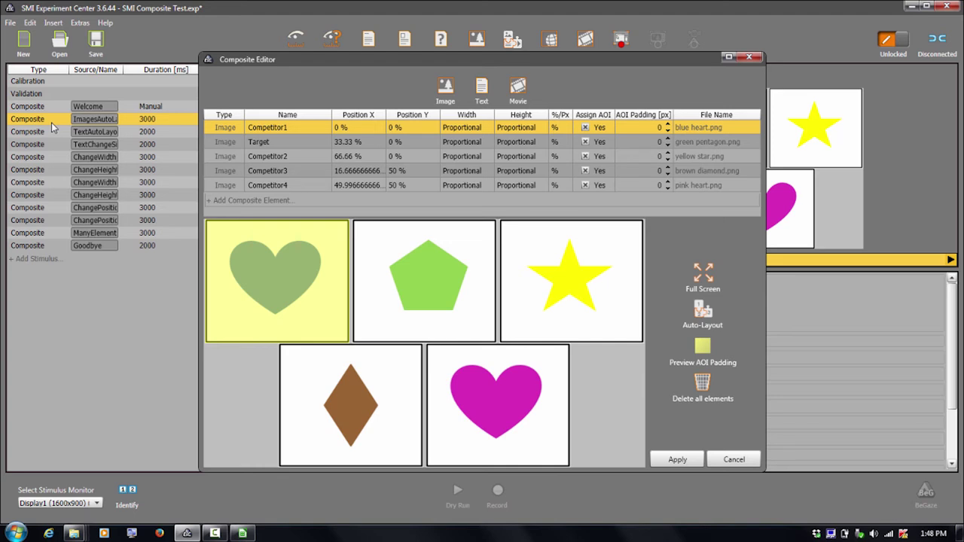
click(736, 460)
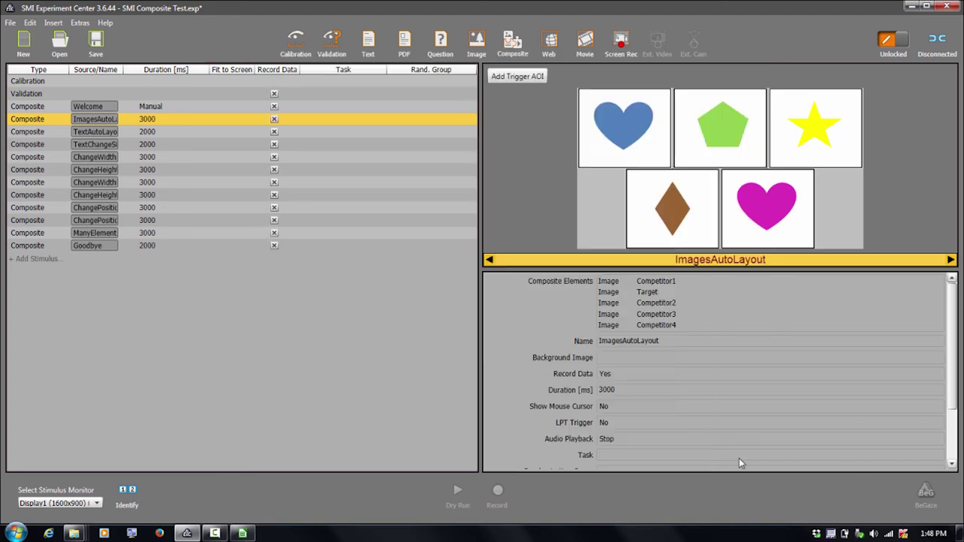